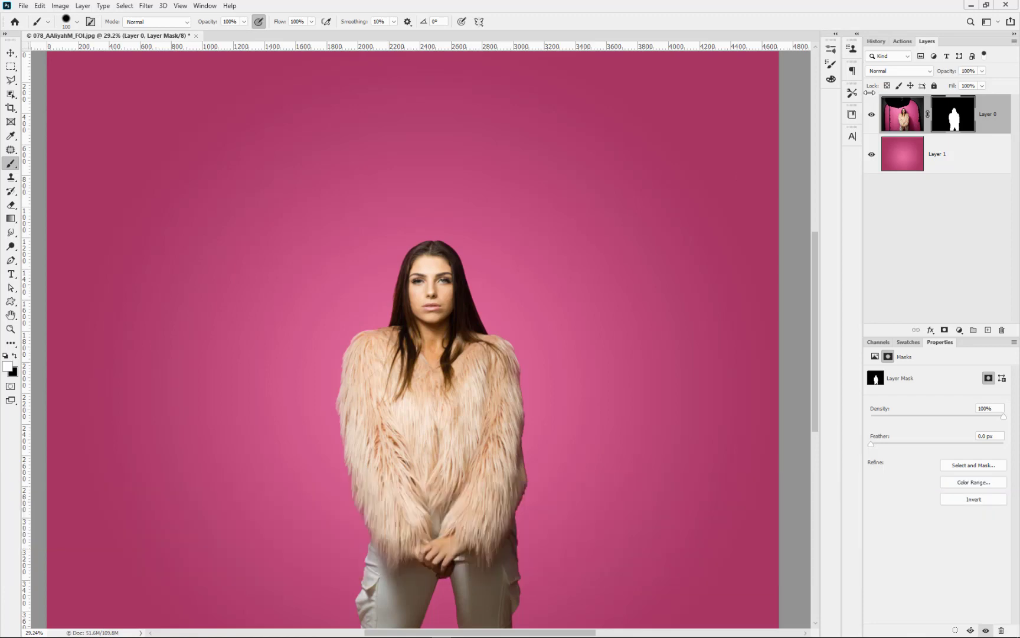
# - Disable the layer mask and close the portrait composite without saving
pyautogui.keyDown('shift'); pyautogui.click(952, 121); pyautogui.keyUp('shift')
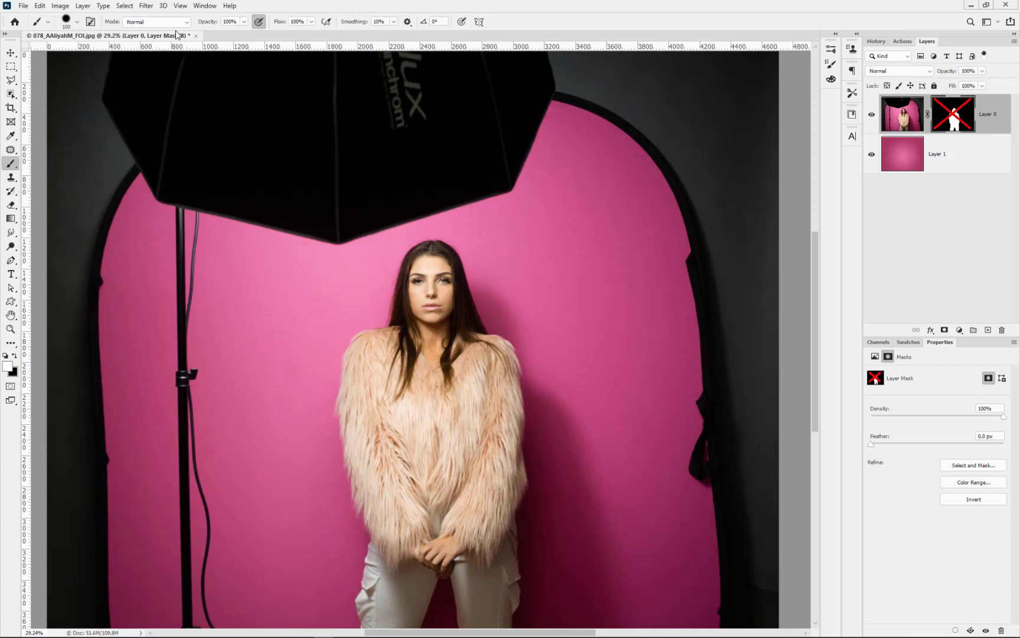
pyautogui.click(196, 36)
pyautogui.click(500, 236)
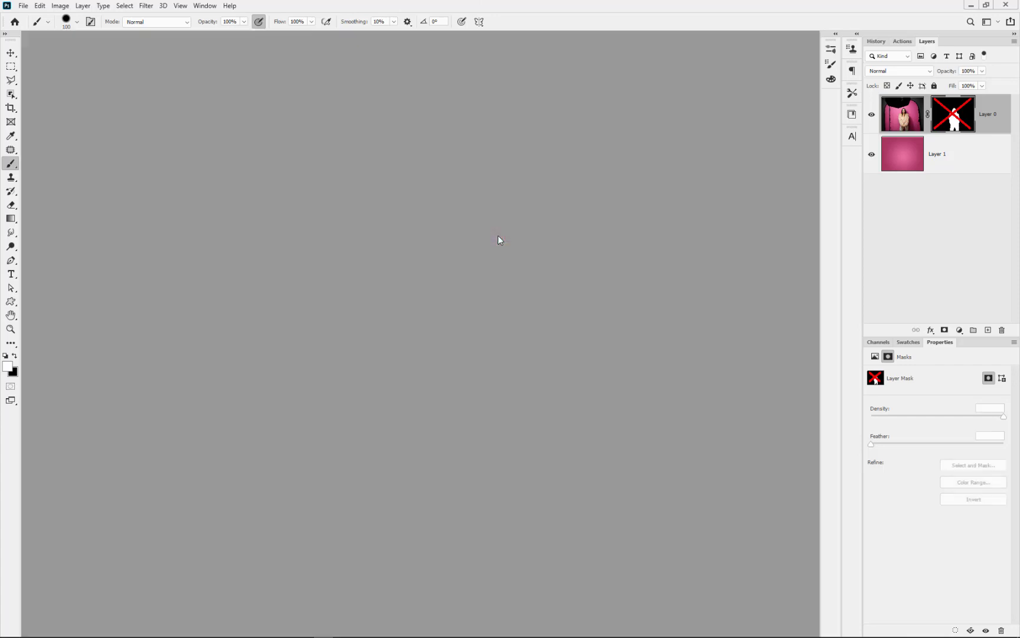
pyautogui.click(343, 630)
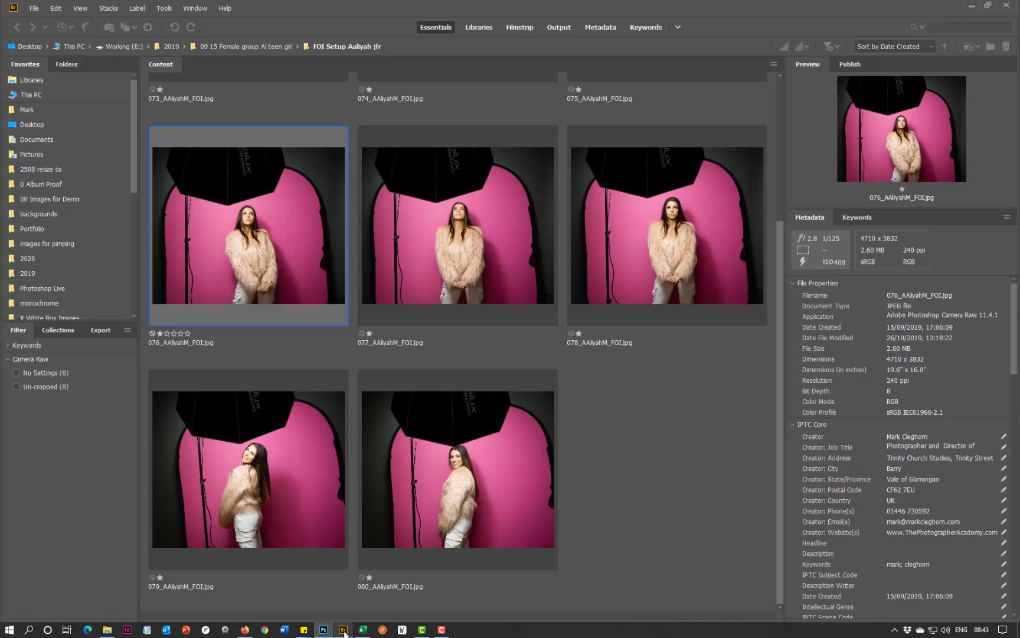
pyautogui.click(664, 424)
pyautogui.click(701, 243)
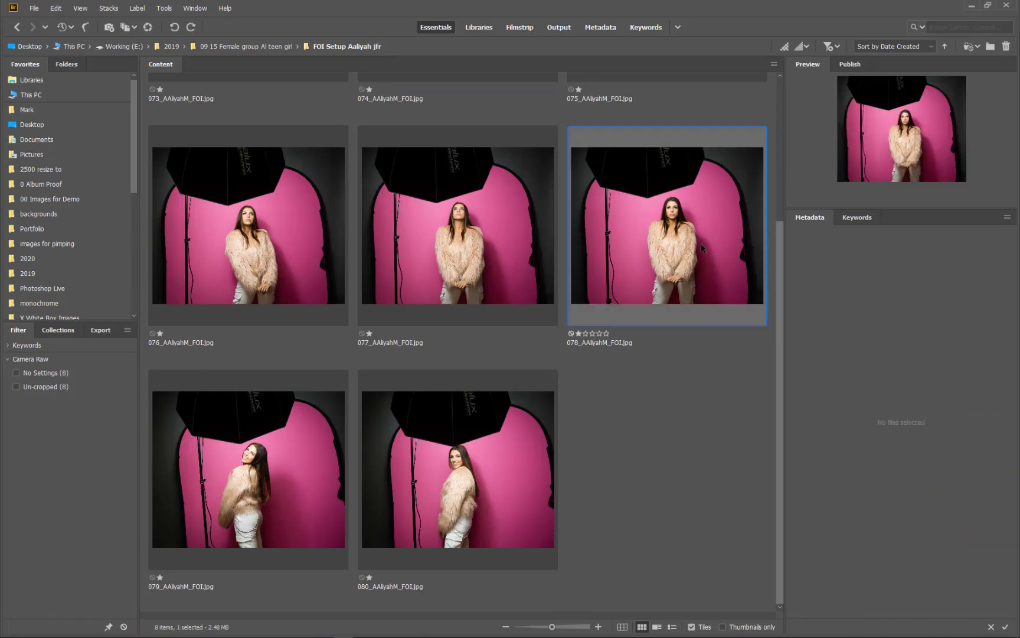
pyautogui.doubleClick(701, 243)
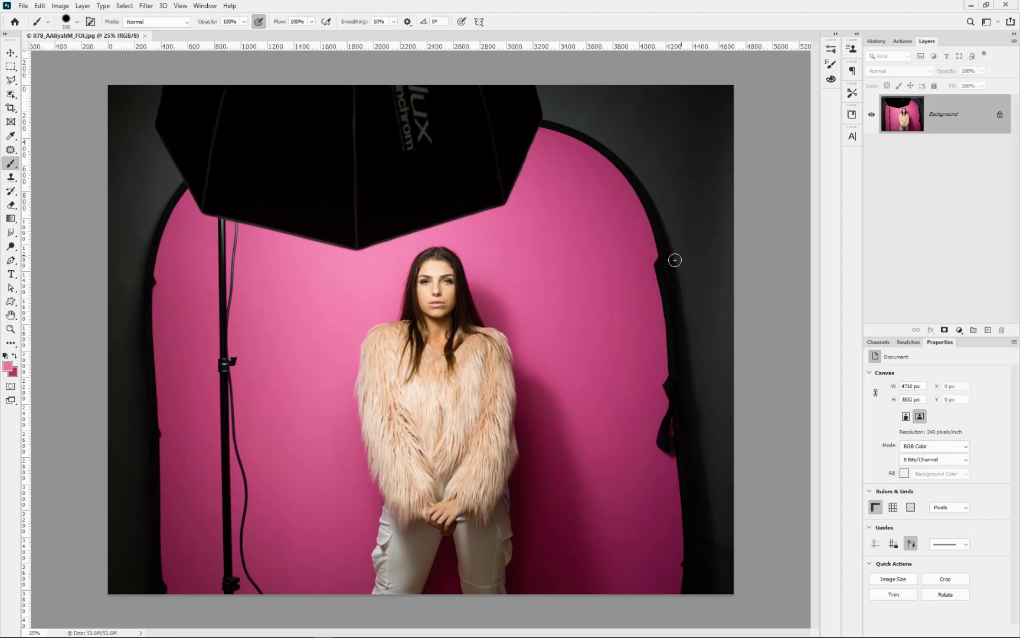
# - Fit the image to the window, float the Tools panel, and reset colours to black and white
pyautogui.hotkey('ctrl', '0')
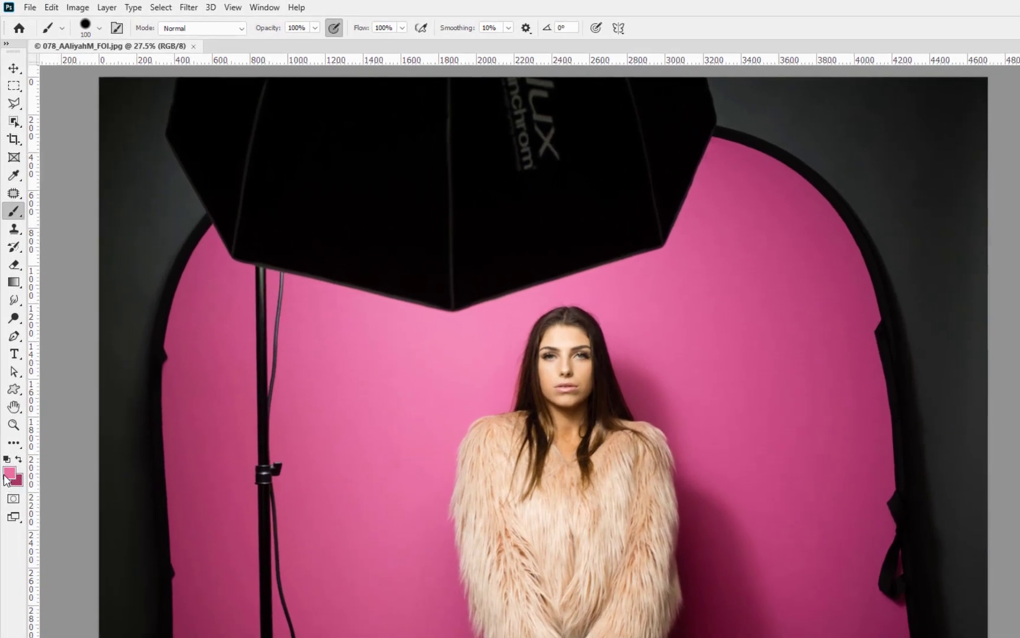
pyautogui.moveTo(19, 50); pyautogui.dragTo(110, 90)
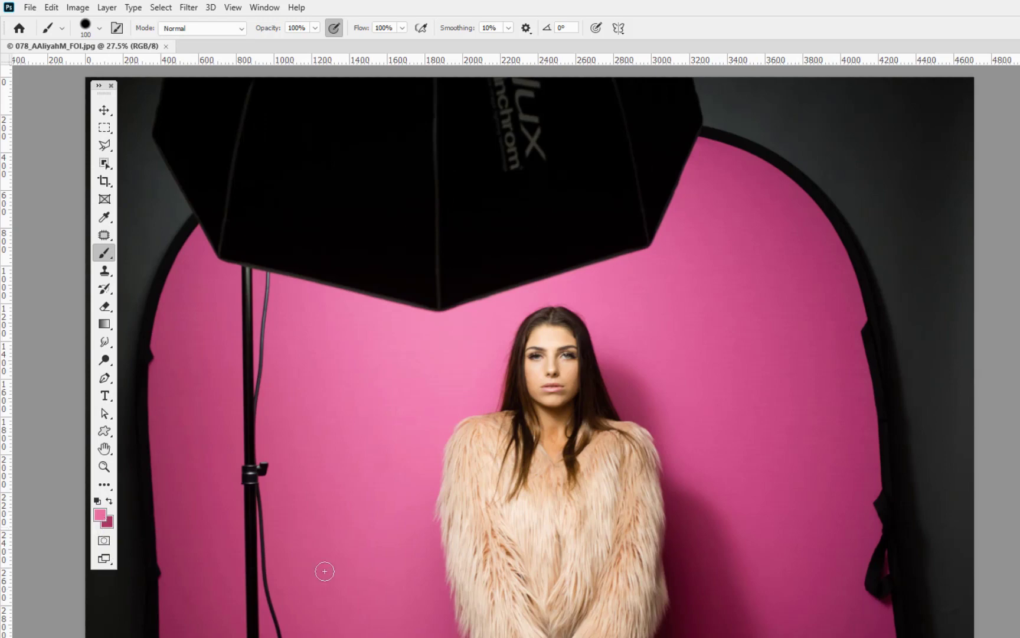
pyautogui.press('d')
# - Sample backdrop pinks for the background (ef7dae) and foreground (d85f92) colours
pyautogui.click(110, 526)
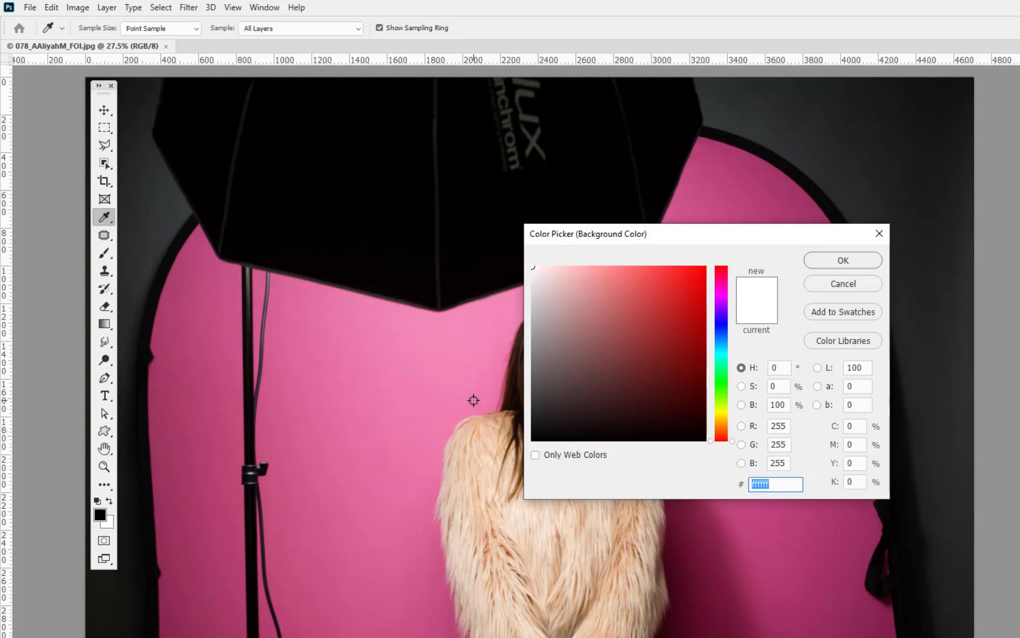
pyautogui.click(473, 401)
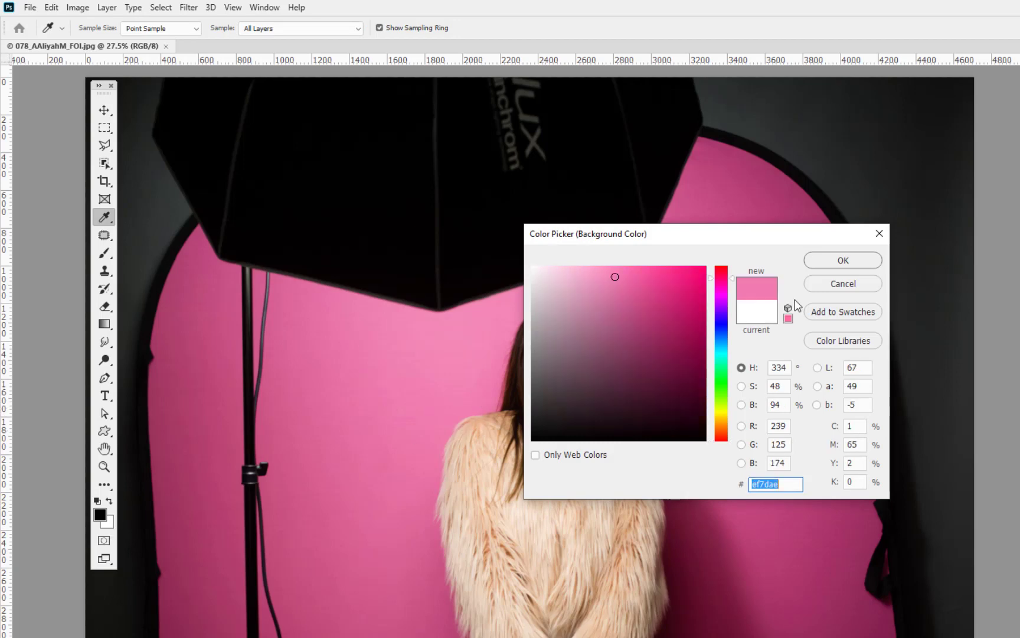
pyautogui.click(829, 266)
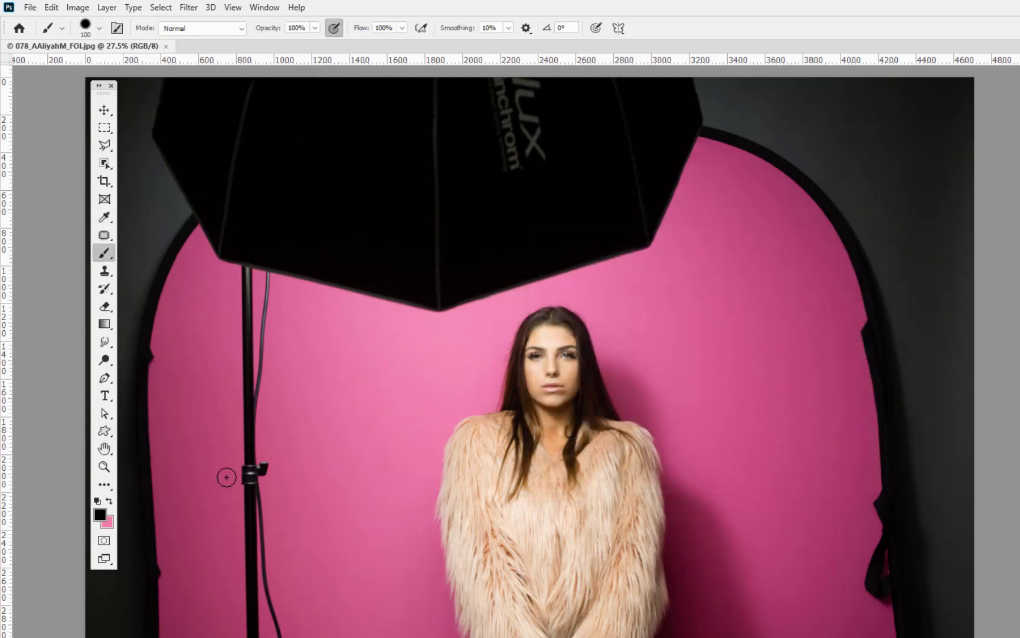
pyautogui.click(99, 514)
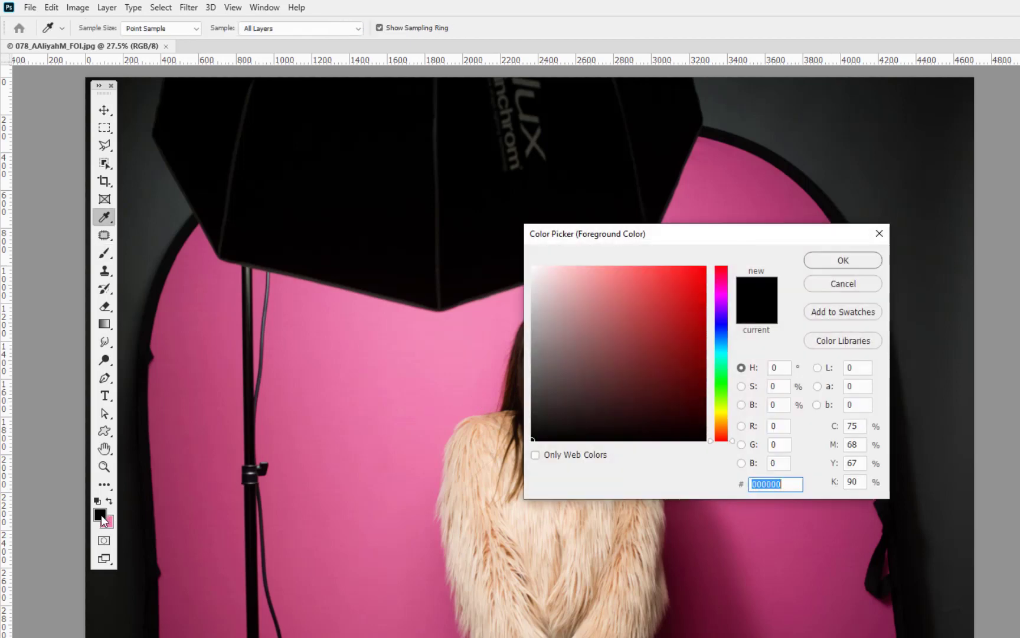
pyautogui.click(288, 372)
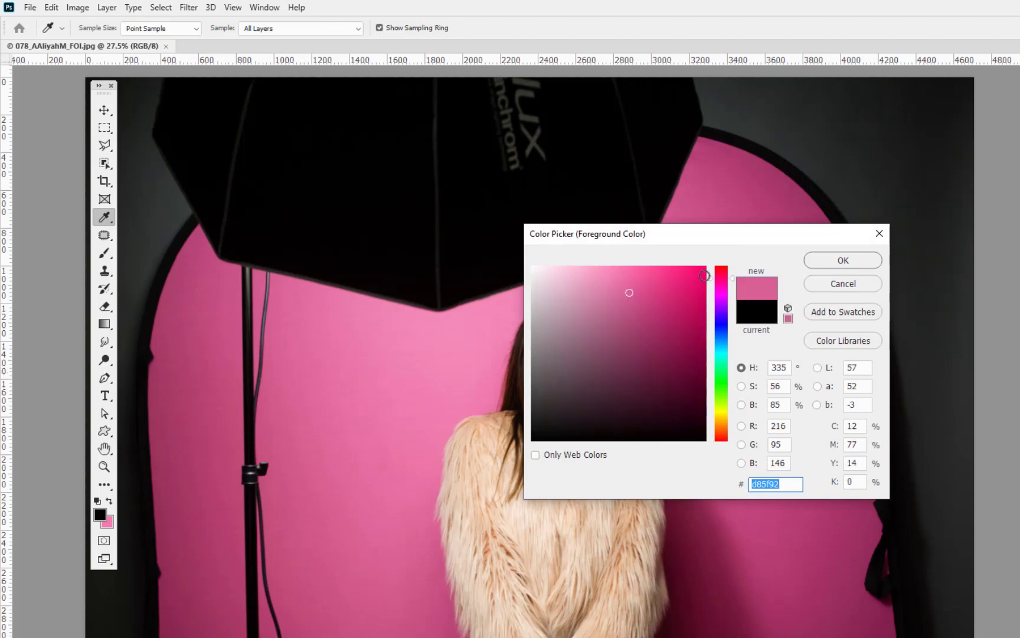
pyautogui.click(857, 265)
pyautogui.press('b')
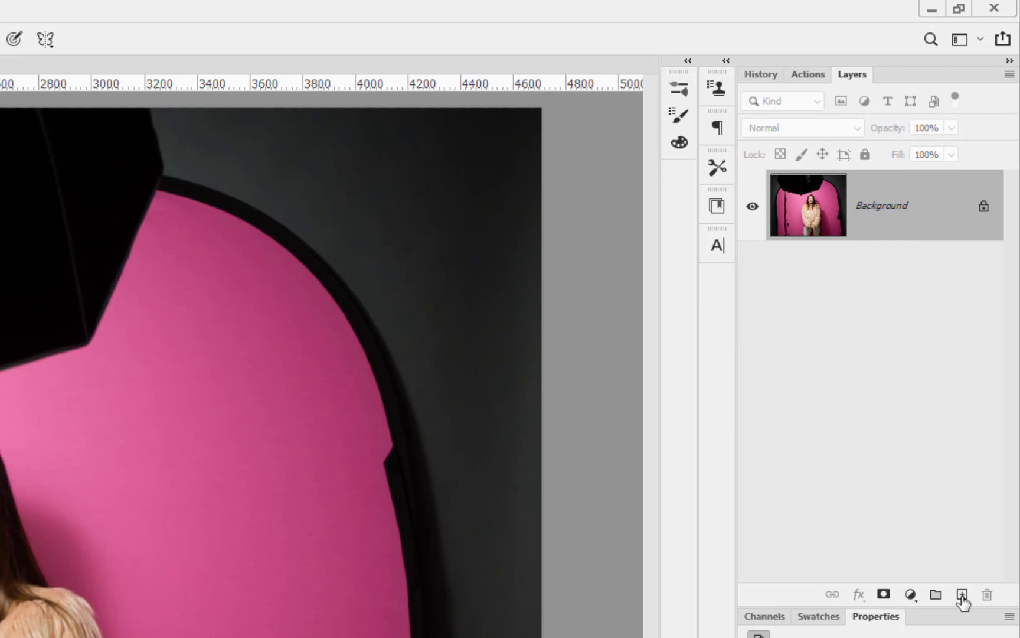
# - Add an empty Layer 1 and set a darker pink foreground with the Gradient tool active
pyautogui.click(963, 595)
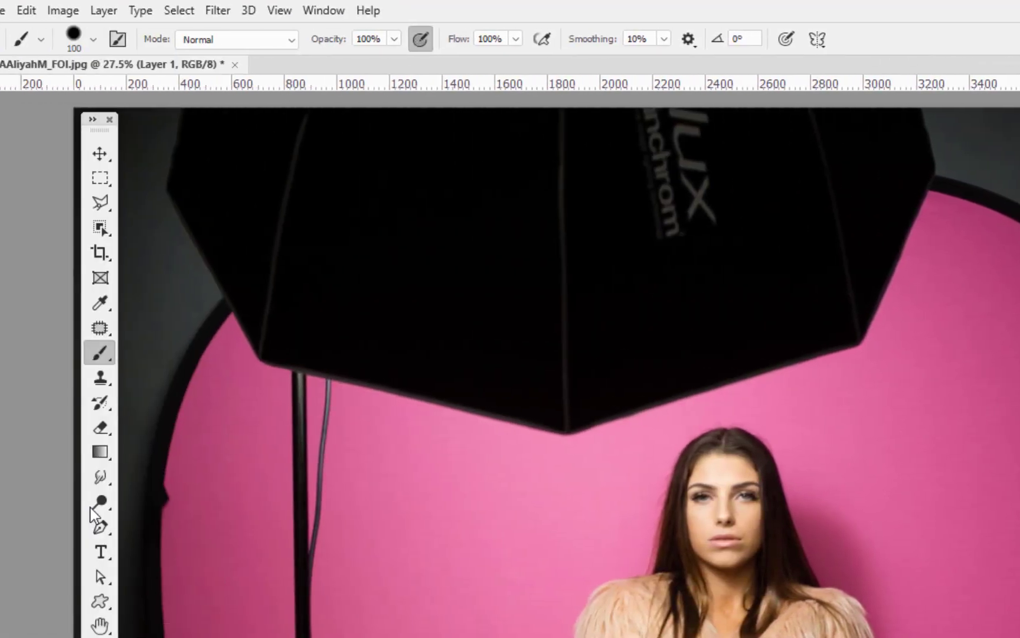
pyautogui.click(105, 451)
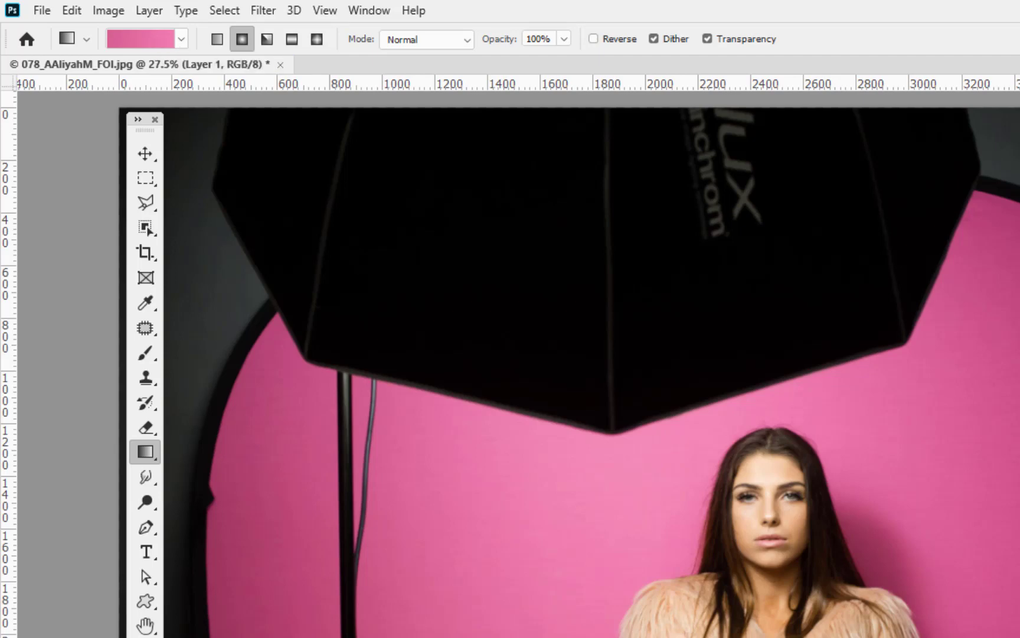
pyautogui.click(900, 455)
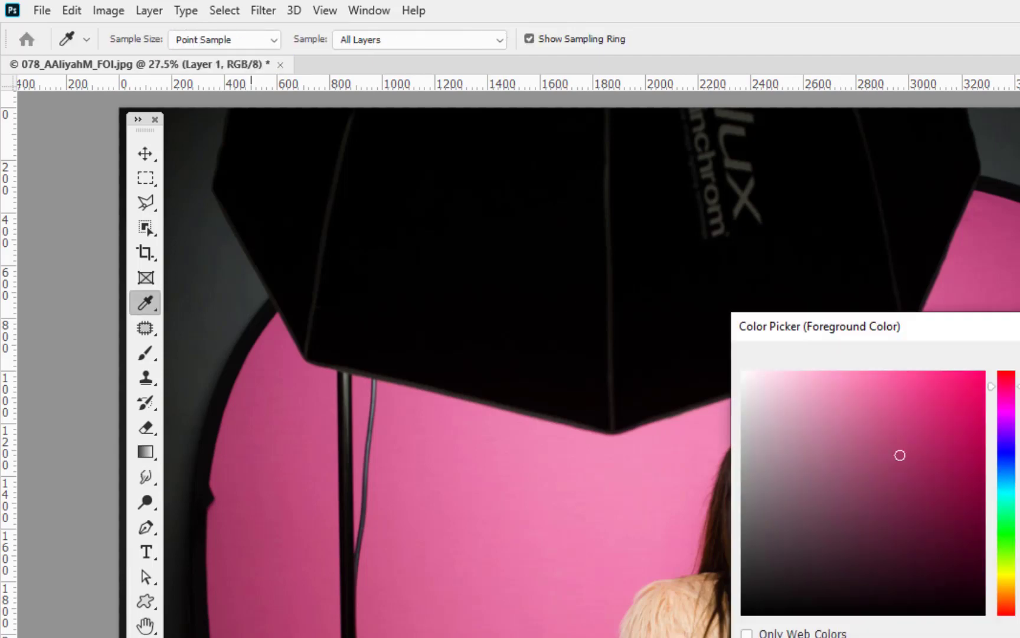
pyautogui.press('Return')
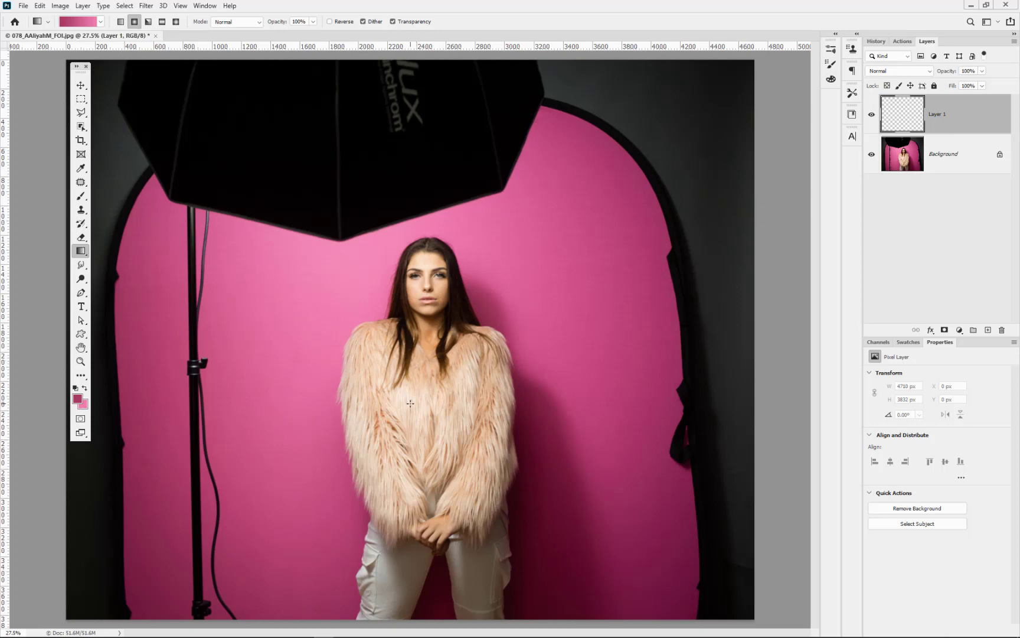
# - Fill Layer 1 with a radial gradient, swapping colours so the centre is light pink
pyautogui.moveTo(421, 389); pyautogui.dragTo(176, 156)
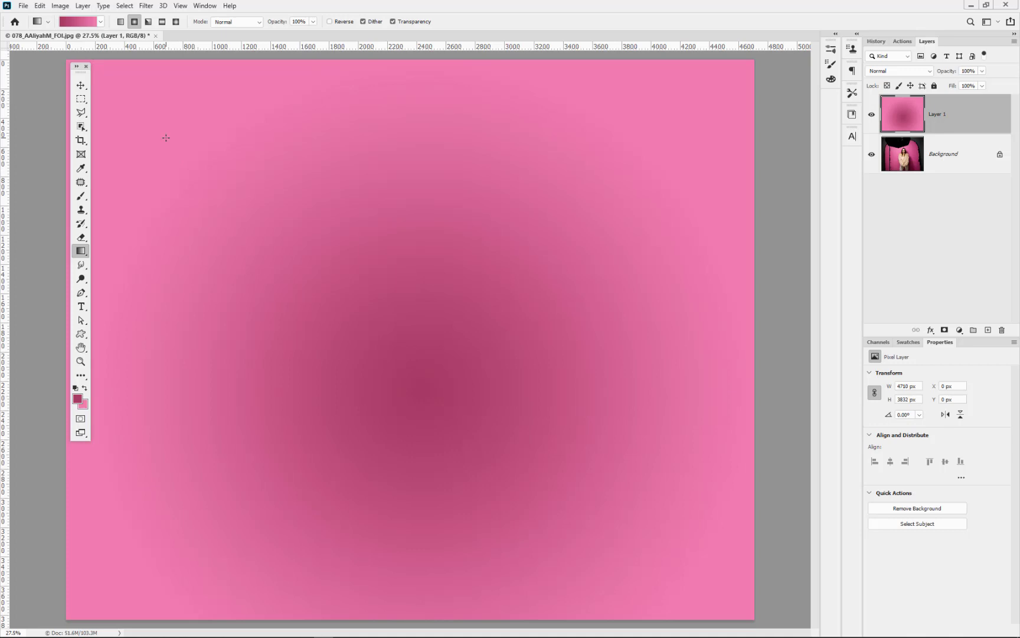
pyautogui.moveTo(201, 171); pyautogui.dragTo(415, 359)
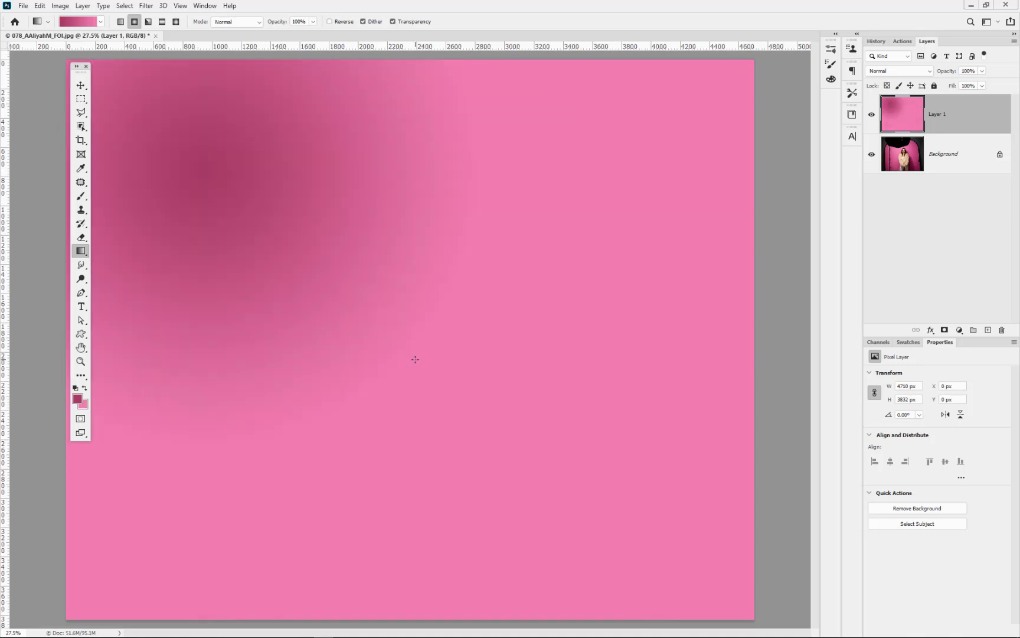
pyautogui.hotkey('ctrl', 'z')
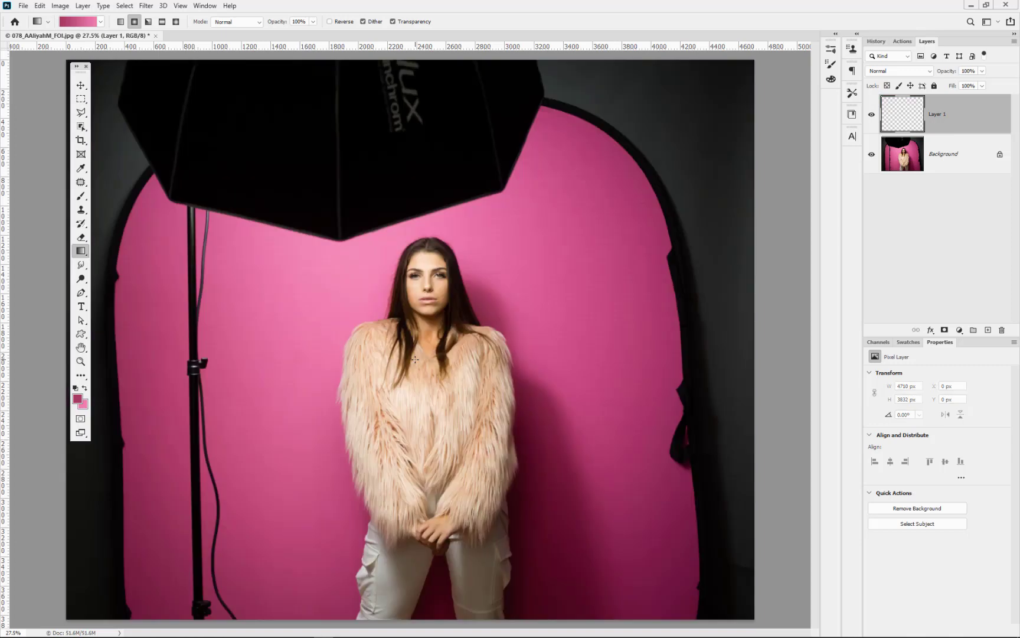
pyautogui.click(86, 389)
pyautogui.moveTo(405, 377); pyautogui.dragTo(251, 215)
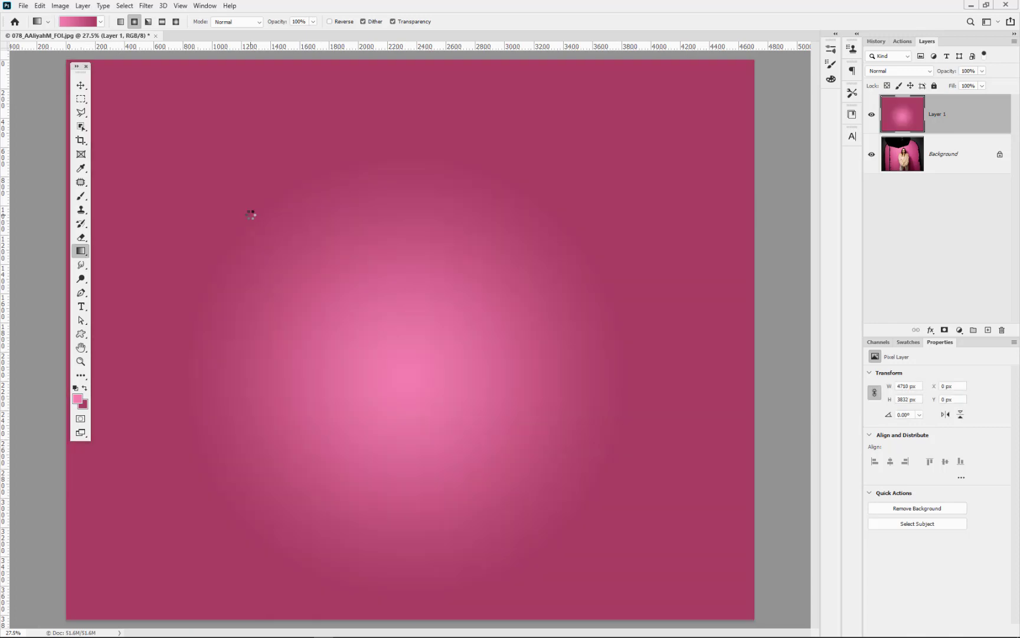
pyautogui.moveTo(414, 369); pyautogui.dragTo(253, 202)
pyautogui.moveTo(406, 356); pyautogui.dragTo(210, 169)
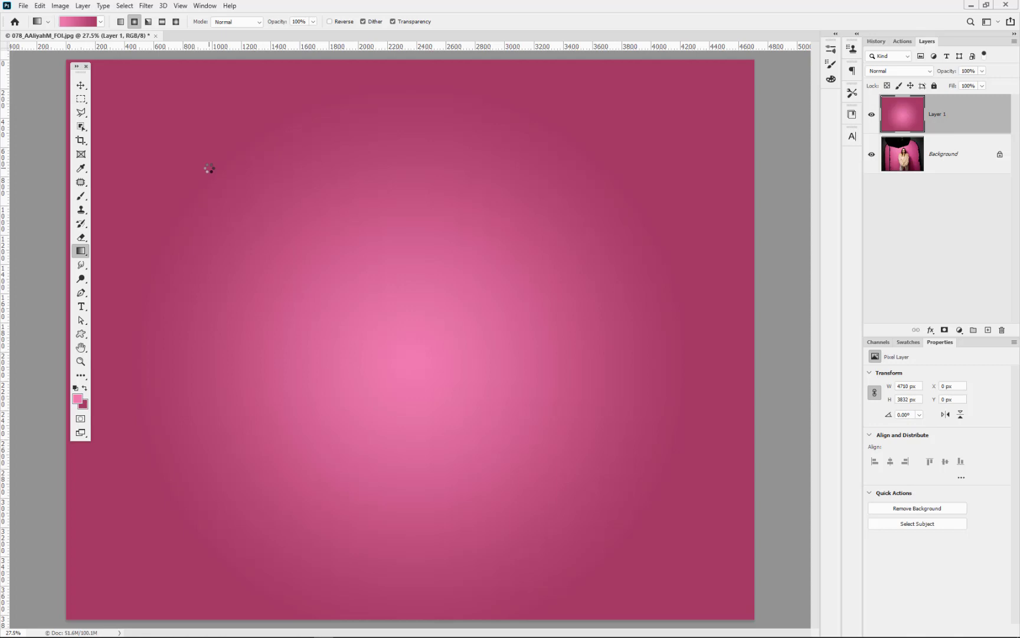
pyautogui.moveTo(415, 354); pyautogui.dragTo(144, 106)
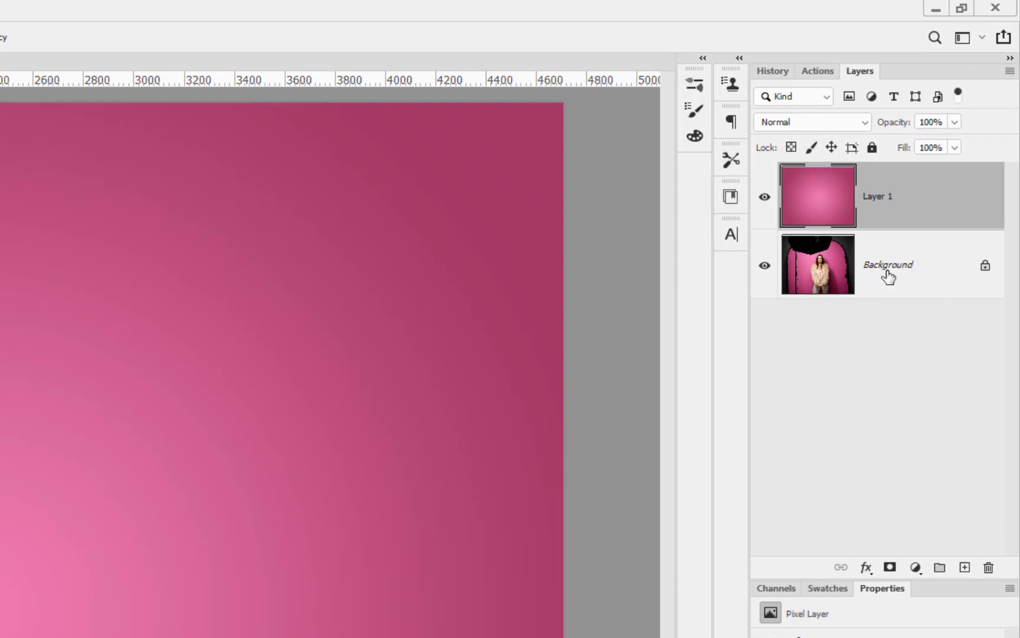
# - Convert the Background to Layer 0, move it above Layer 1, and float the Properties panel
pyautogui.doubleClick(906, 283)
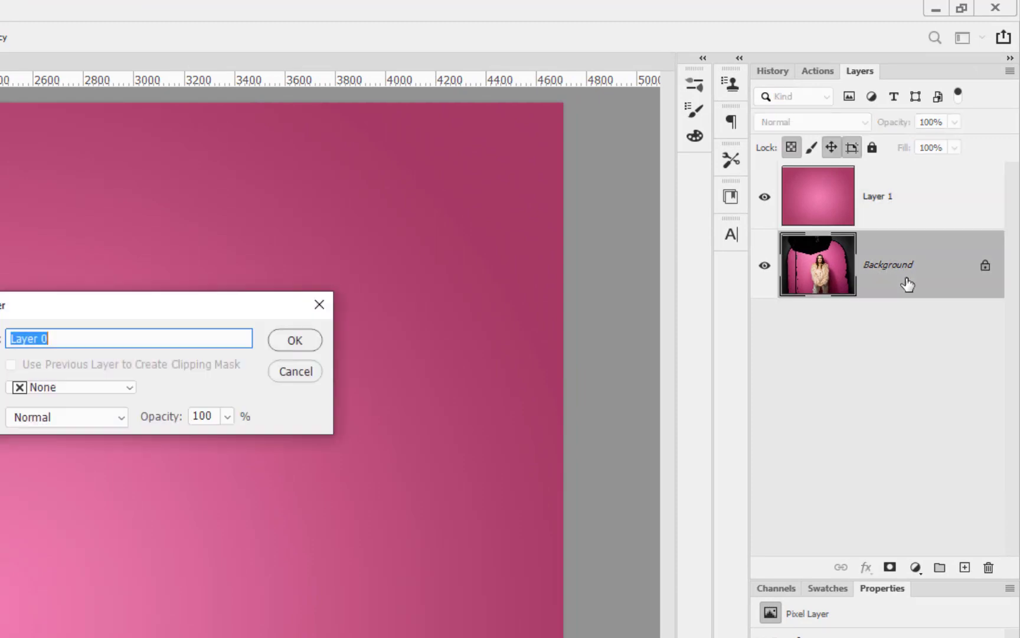
pyautogui.click(296, 347)
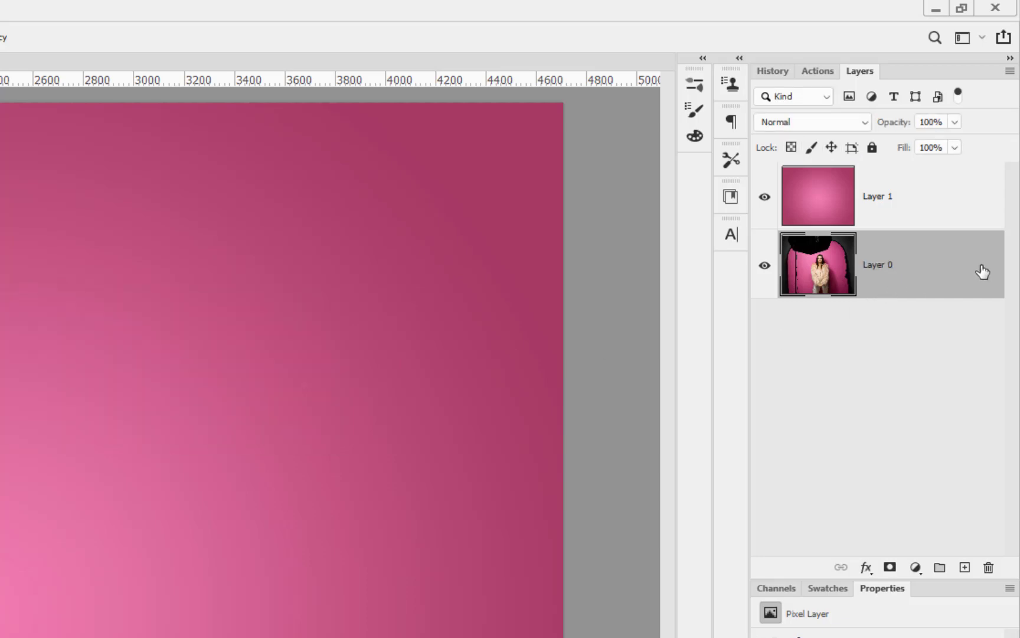
pyautogui.moveTo(982, 272); pyautogui.dragTo(935, 178)
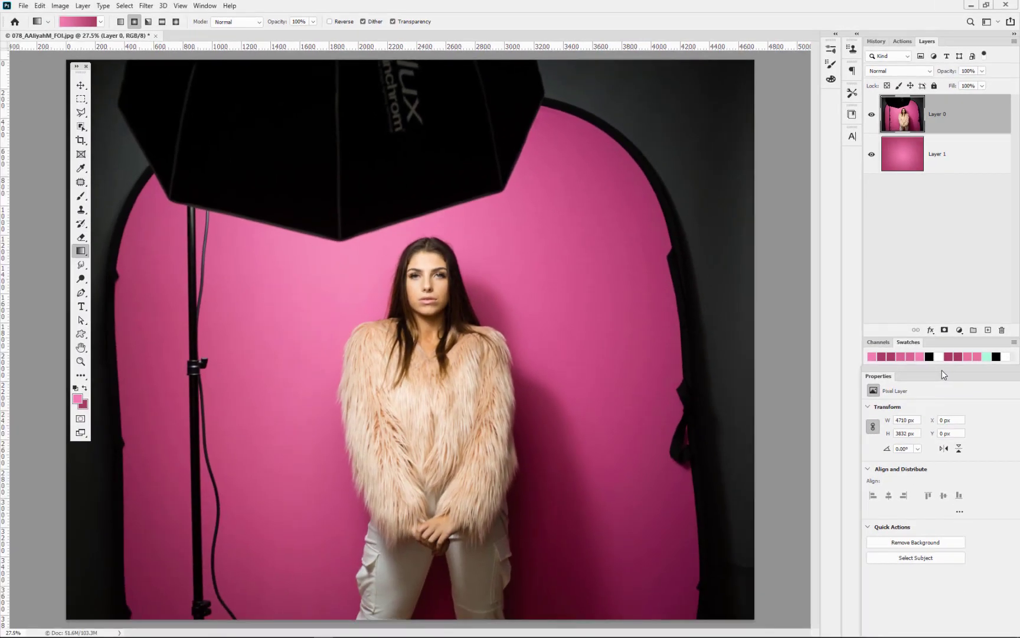
pyautogui.moveTo(941, 370); pyautogui.dragTo(633, 119)
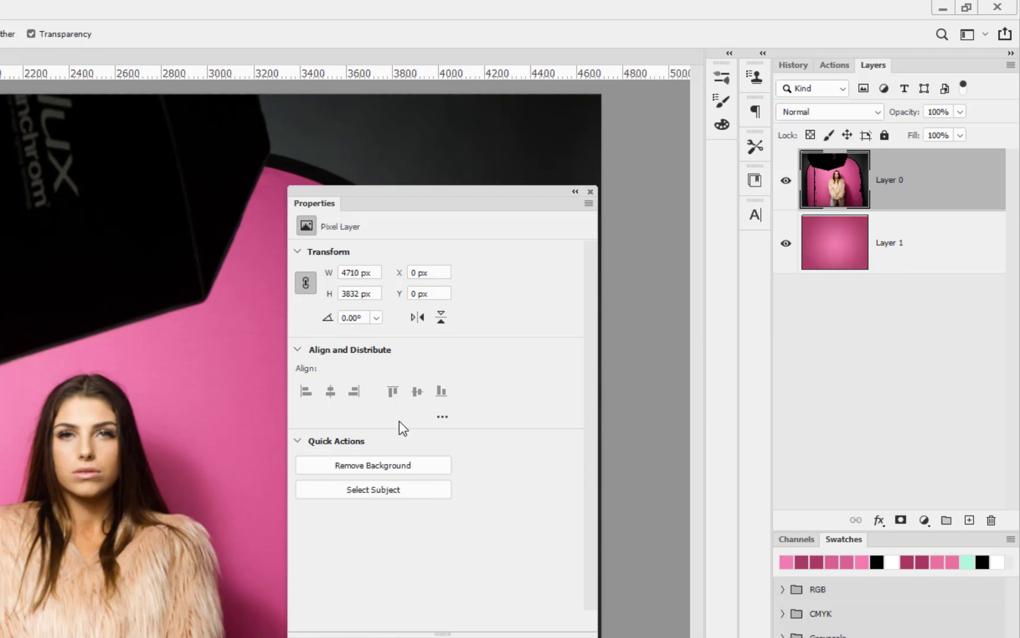
# - Apply Remove Background to Layer 0 so the model stands on the pink gradient
pyautogui.click(358, 469)
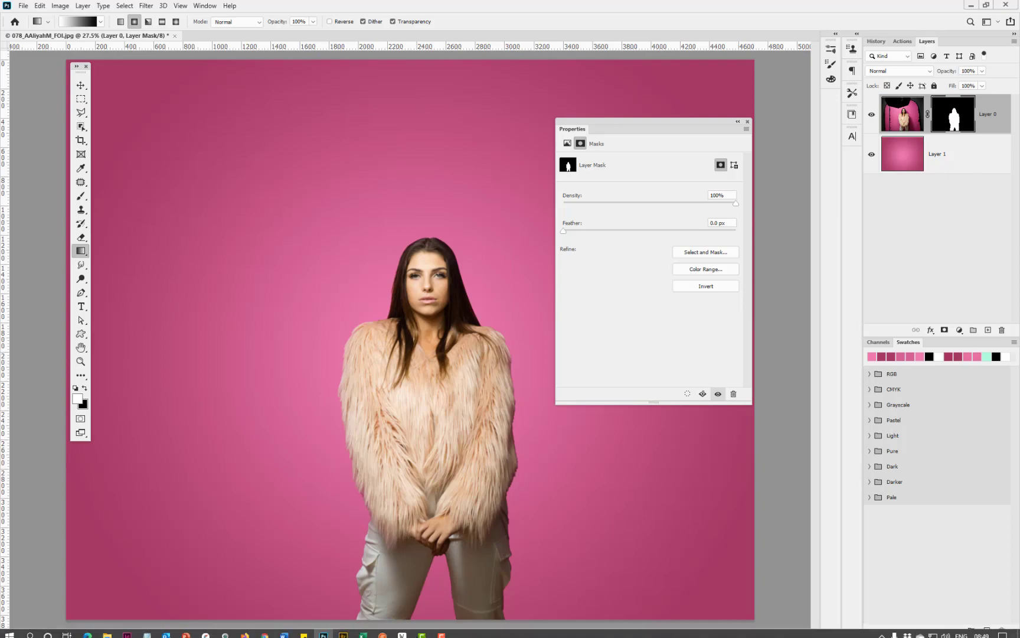
pyautogui.click(346, 630)
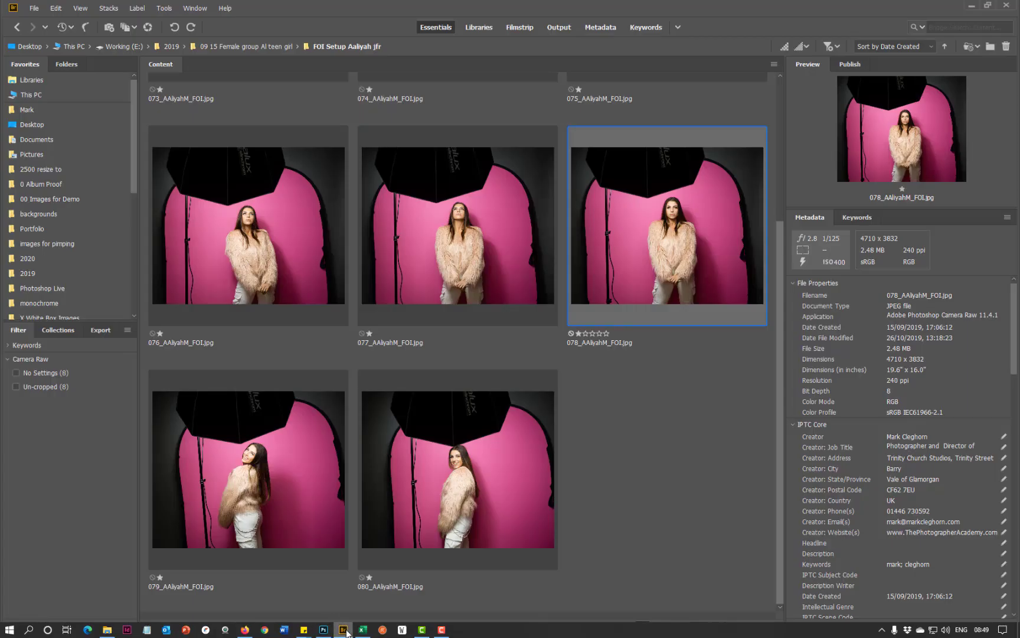
pyautogui.doubleClick(452, 262)
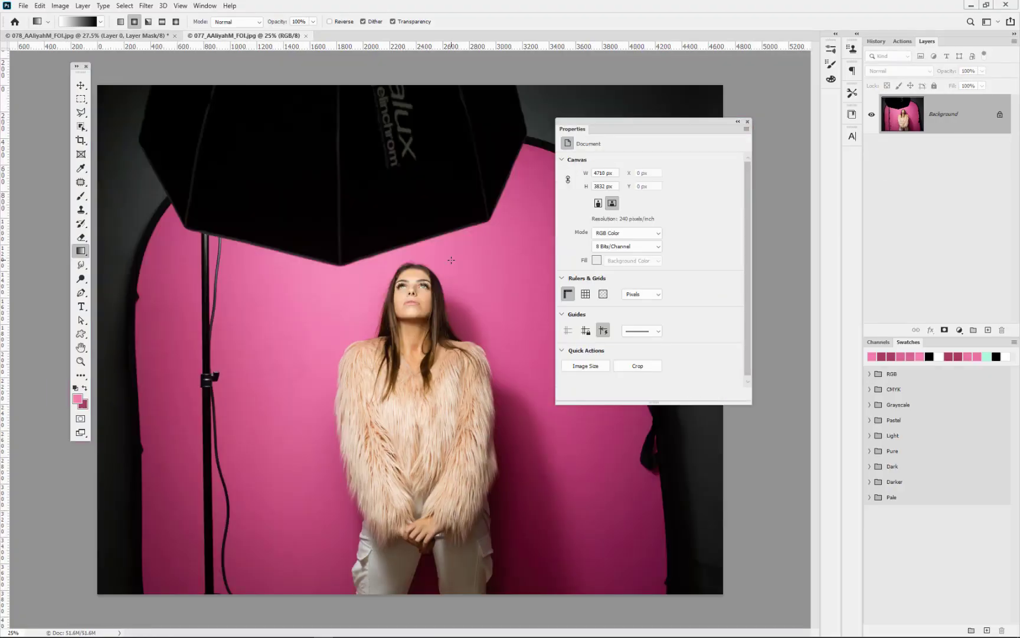
# - Add a new layer and fill it with a radial pink gradient, bright centre up-left
pyautogui.click(988, 331)
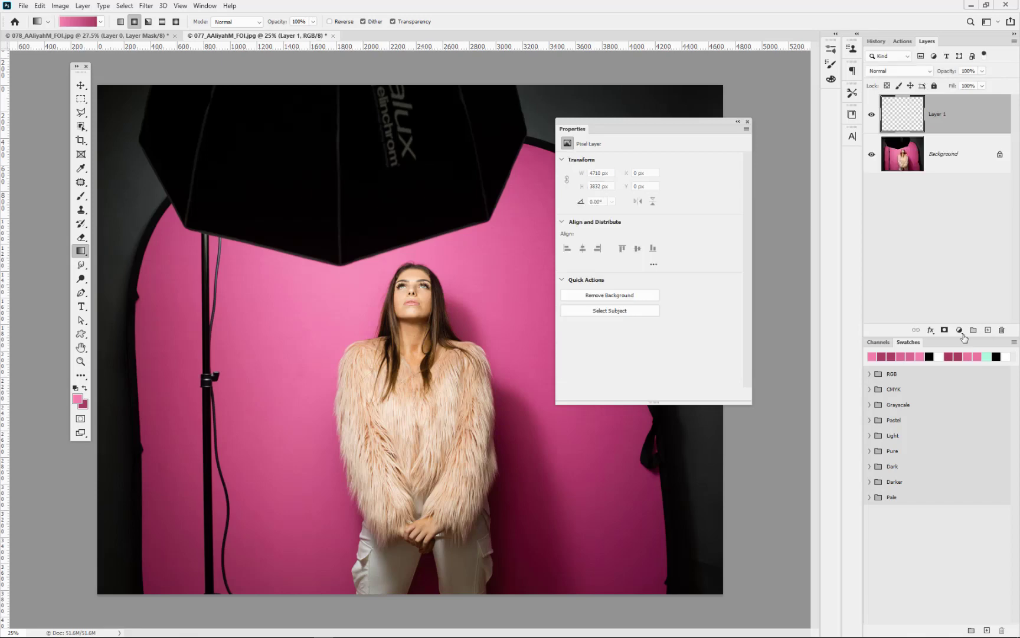
pyautogui.moveTo(362, 362); pyautogui.dragTo(414, 398)
pyautogui.moveTo(245, 269); pyautogui.dragTo(190, 184)
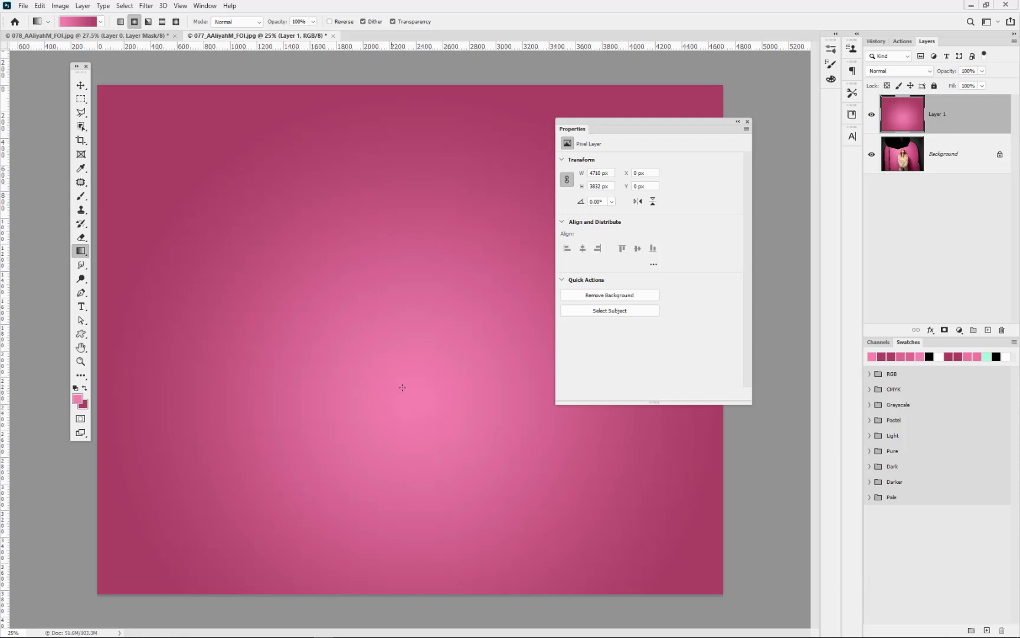
pyautogui.moveTo(399, 386); pyautogui.dragTo(156, 149)
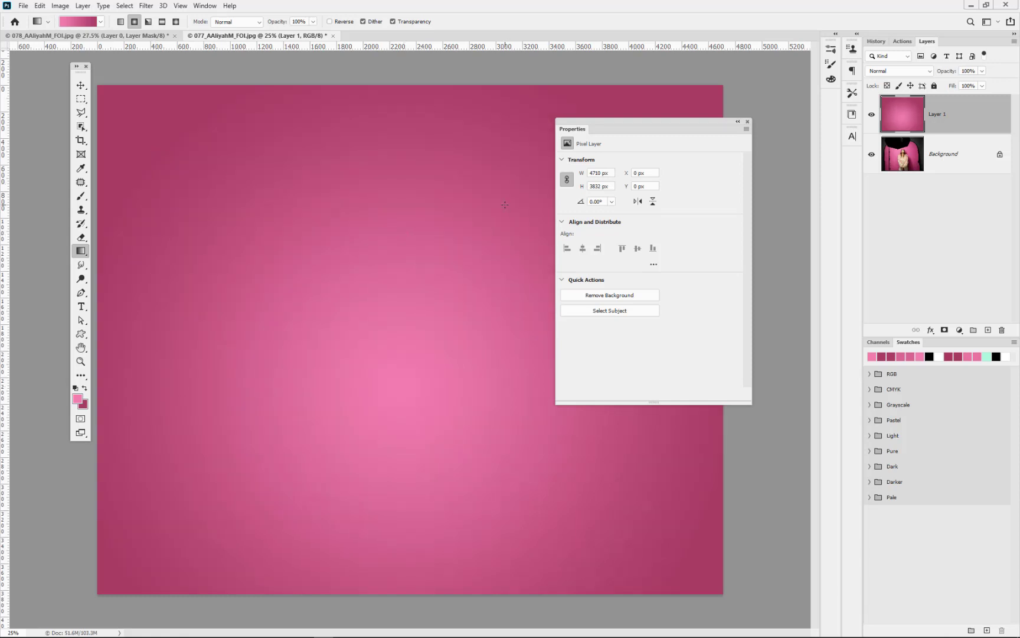
# - Convert the photo to Layer 0 above the gradient and remove its backdrop
pyautogui.doubleClick(968, 162)
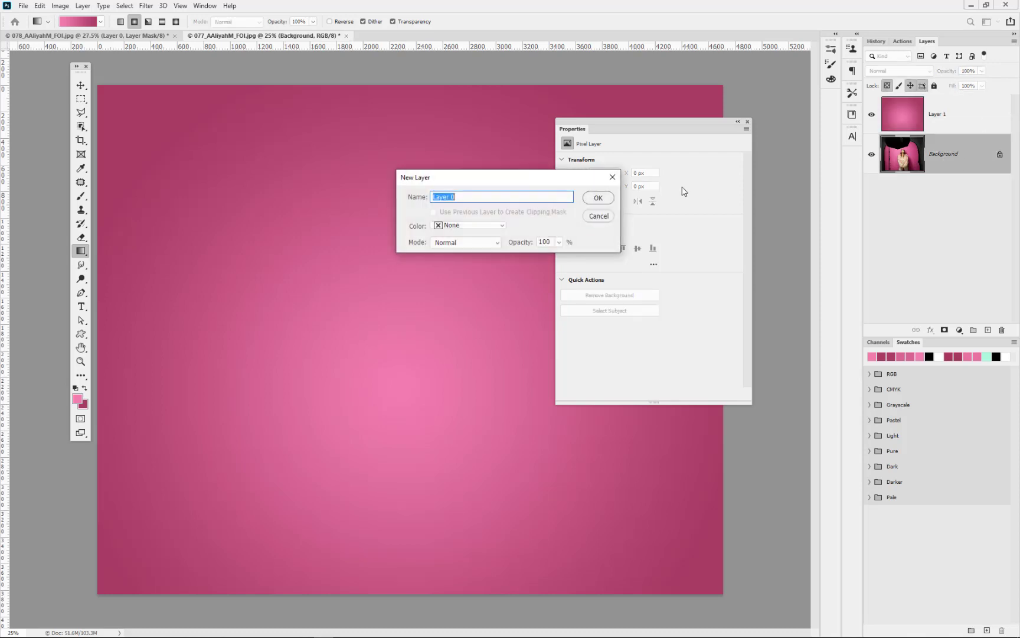
pyautogui.click(597, 198)
pyautogui.moveTo(950, 130); pyautogui.dragTo(944, 177)
pyautogui.click(949, 123)
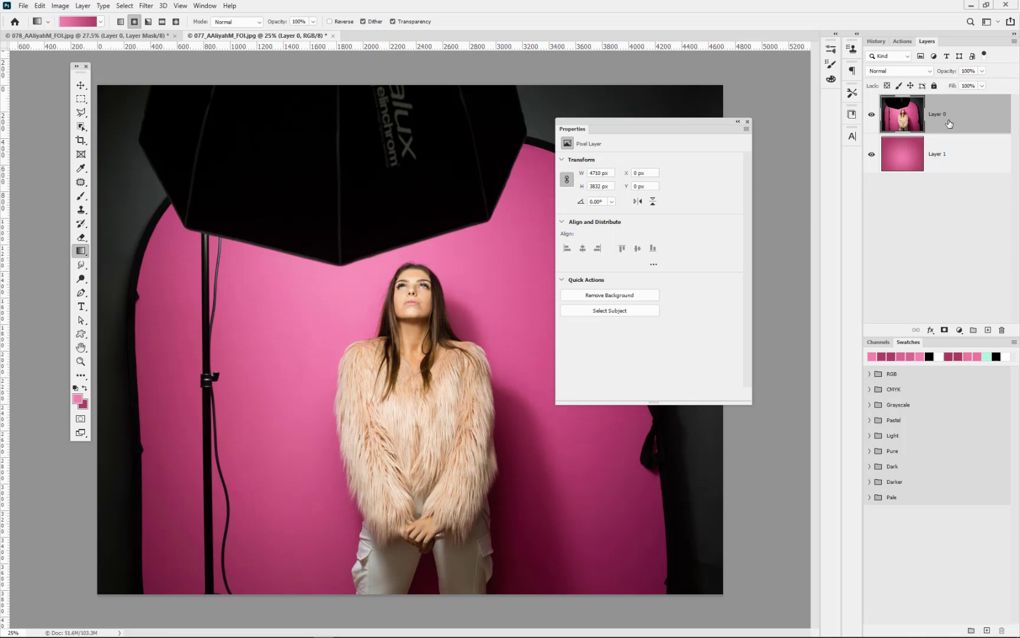
pyautogui.click(644, 295)
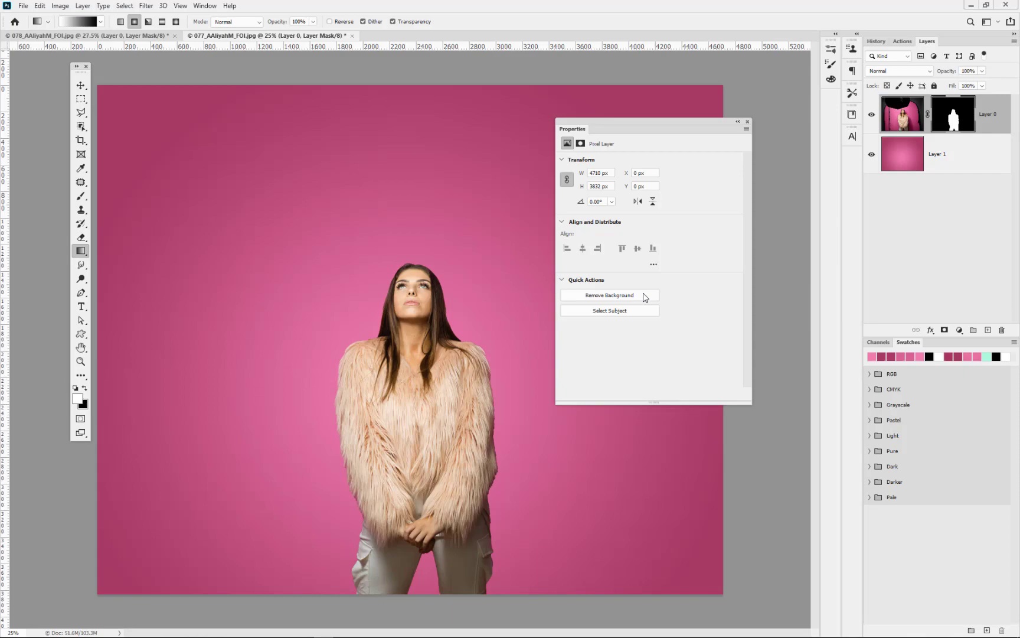
pyautogui.click(344, 630)
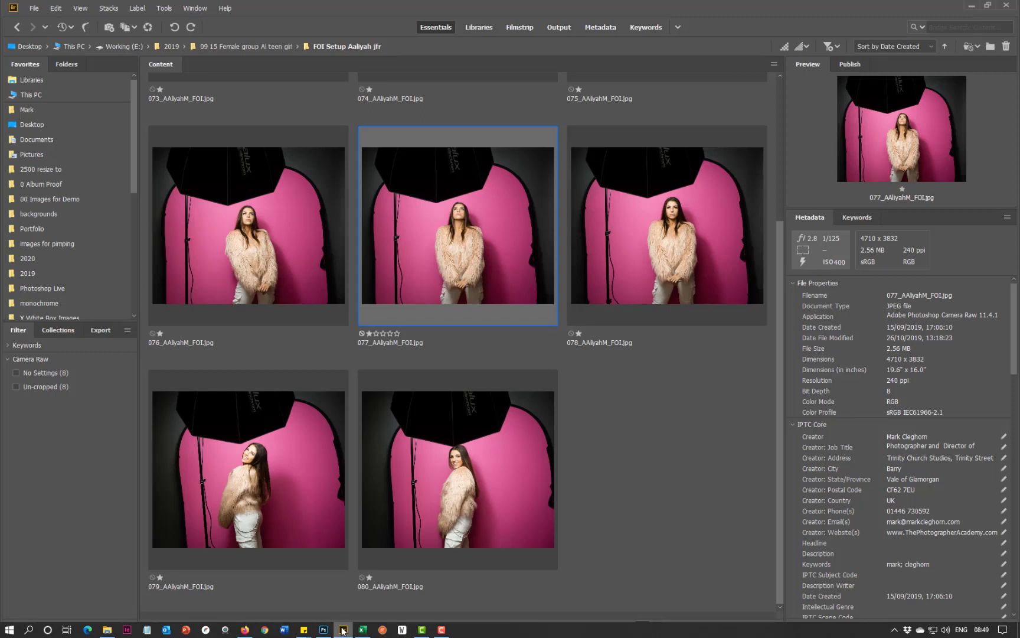
pyautogui.click(236, 285)
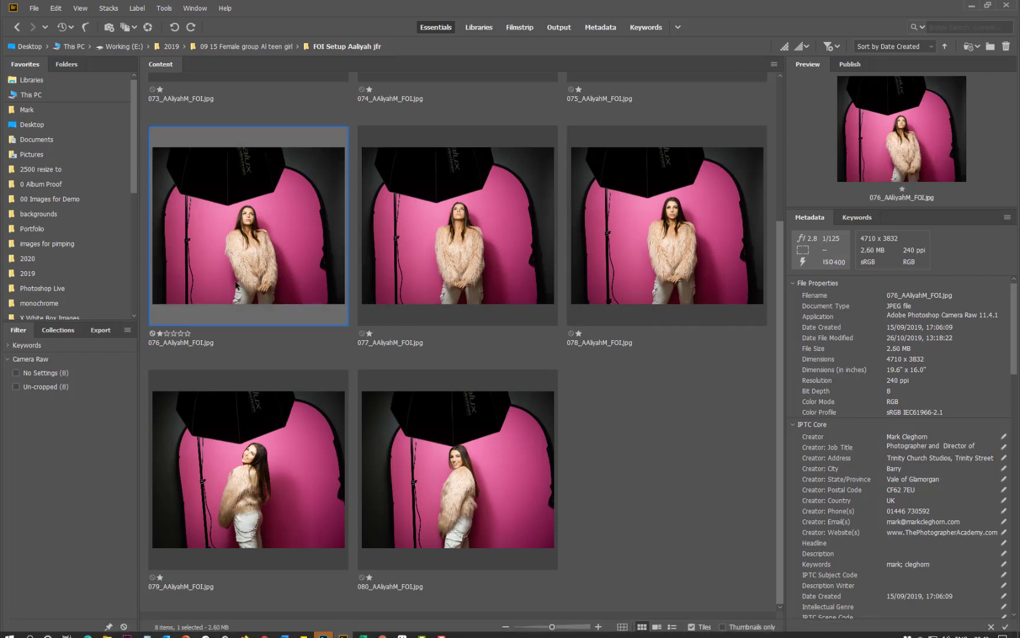
pyautogui.doubleClick(236, 286)
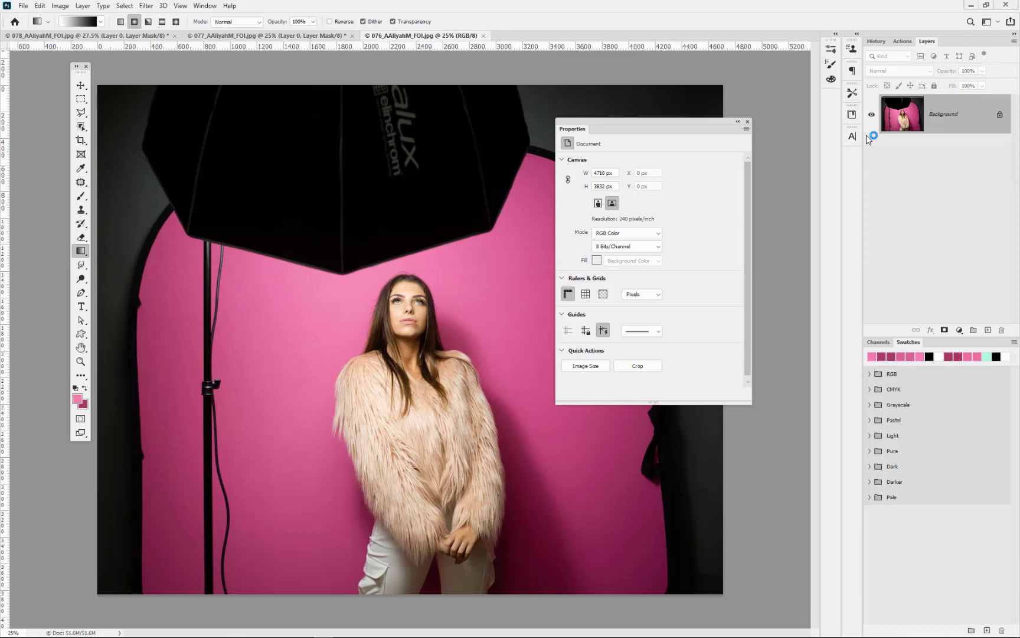
# - Add a new layer and fill it with a radial pink gradient centred up-left
pyautogui.click(987, 329)
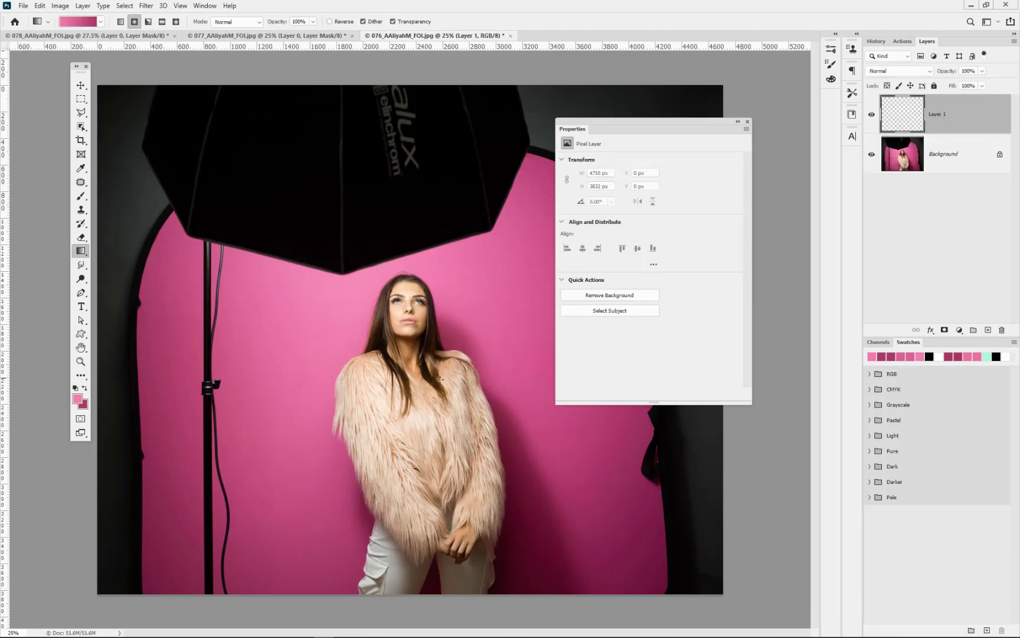
pyautogui.moveTo(427, 413); pyautogui.dragTo(194, 163)
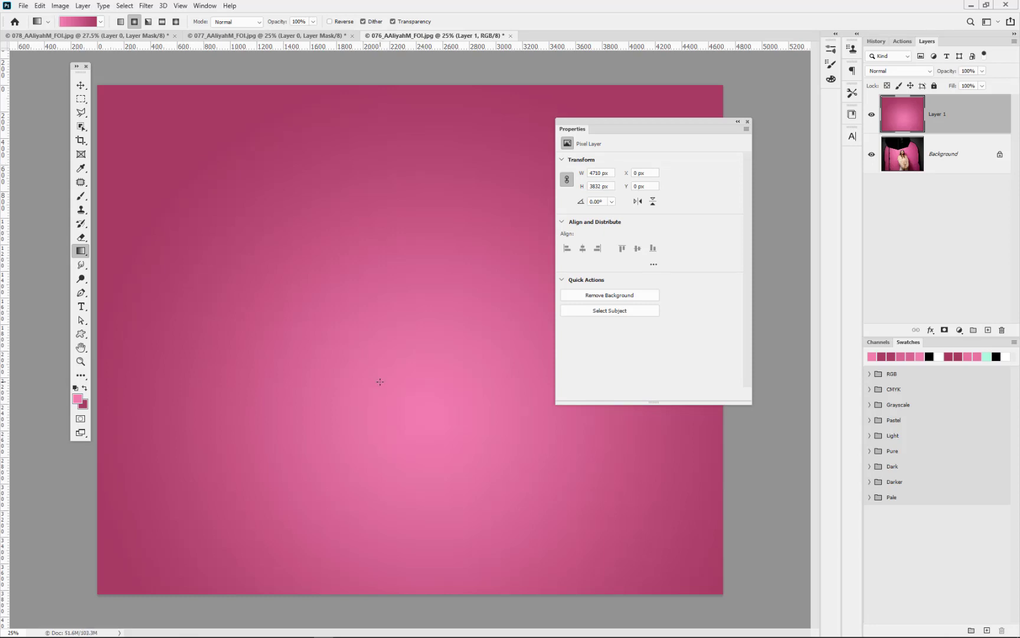
pyautogui.moveTo(378, 361); pyautogui.dragTo(189, 168)
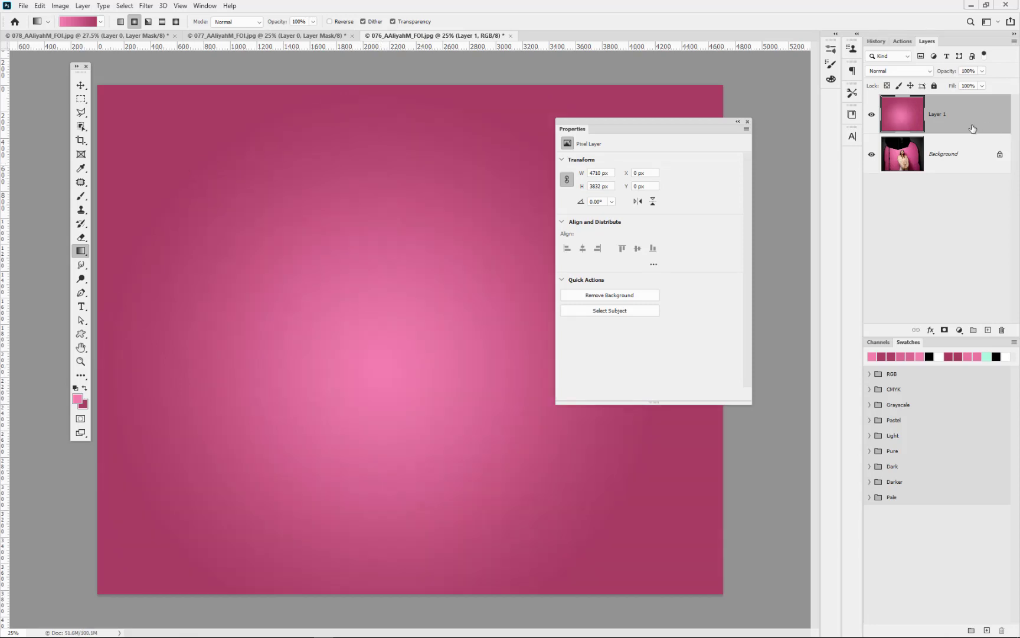
# - Unlock the photo as Layer 0, put the gradient layer beneath it, and remove the photo's background
pyautogui.doubleClick(964, 154)
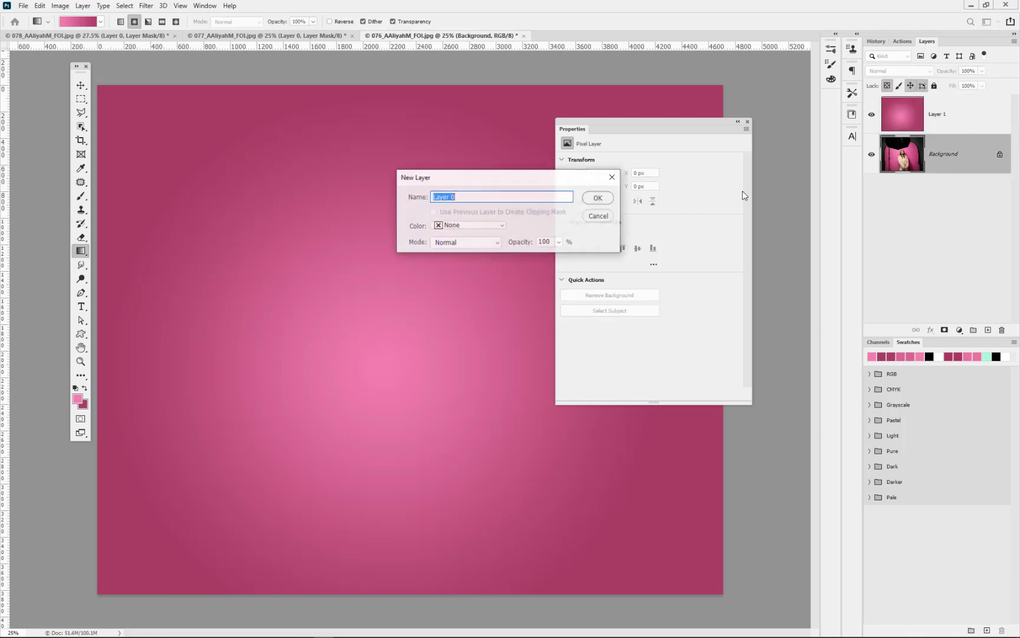
pyautogui.click(598, 199)
pyautogui.moveTo(943, 118); pyautogui.dragTo(963, 175)
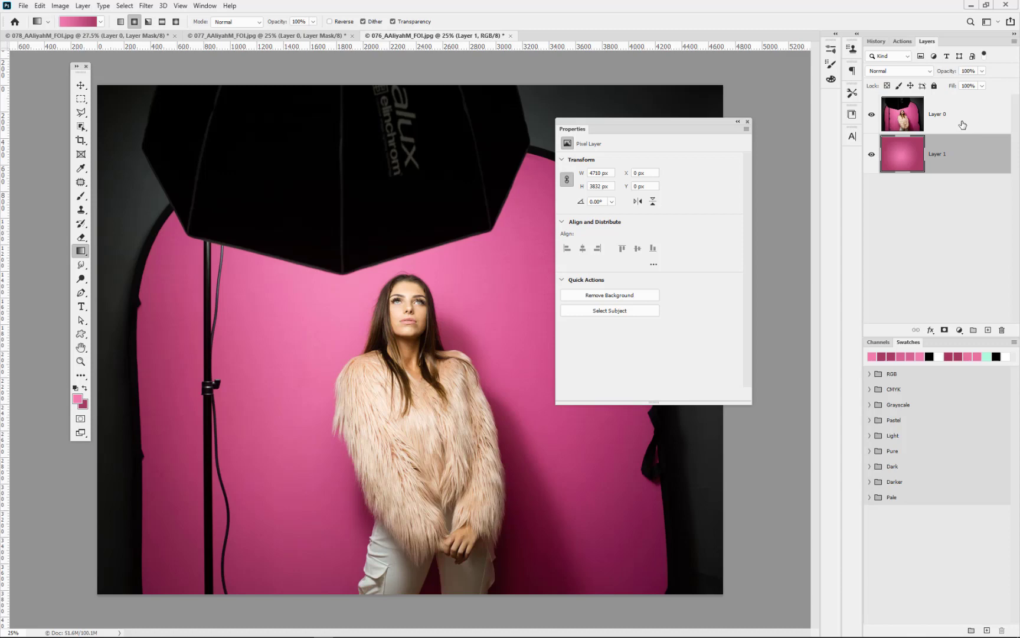
pyautogui.click(963, 124)
pyautogui.click(644, 300)
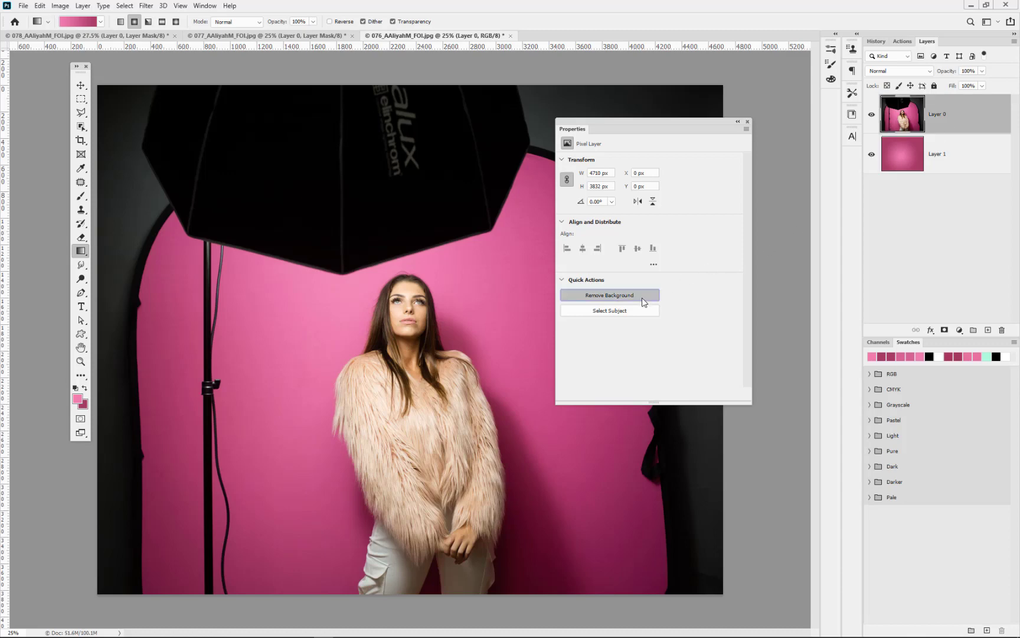